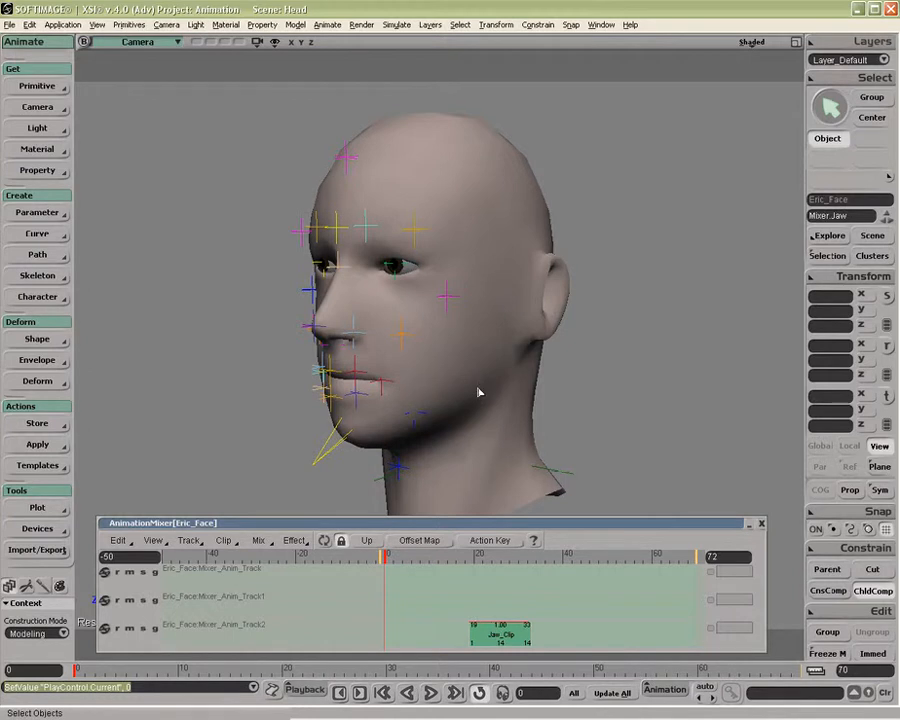
Open an Explorer, locate the Head node under the Eric_Face model and select its whole branch.
{"action": "key", "text": "8"}
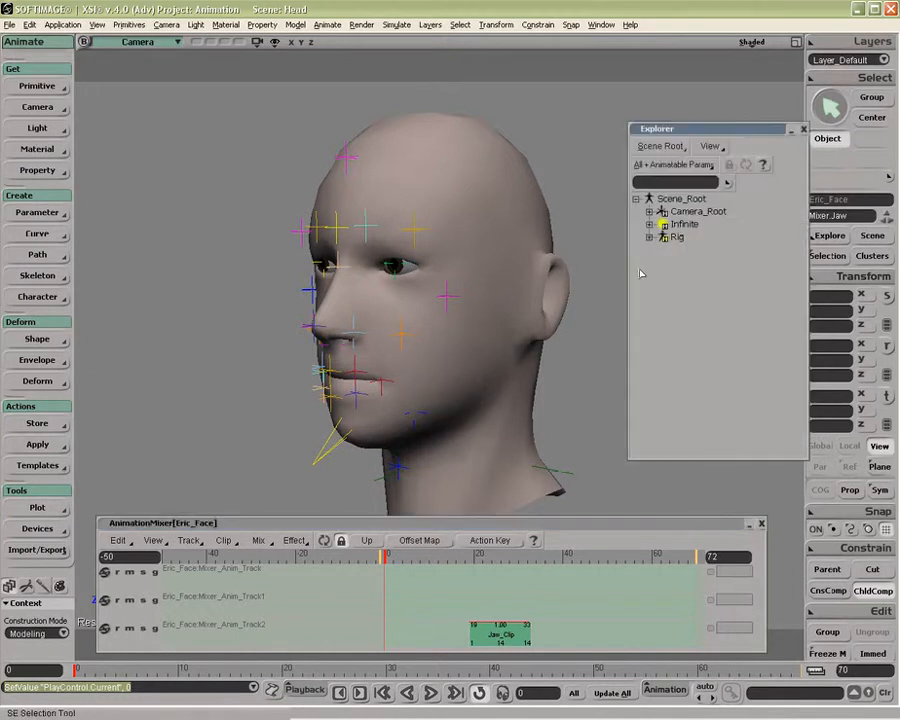
{"action": "middle_click", "coordinate": [562, 474]}
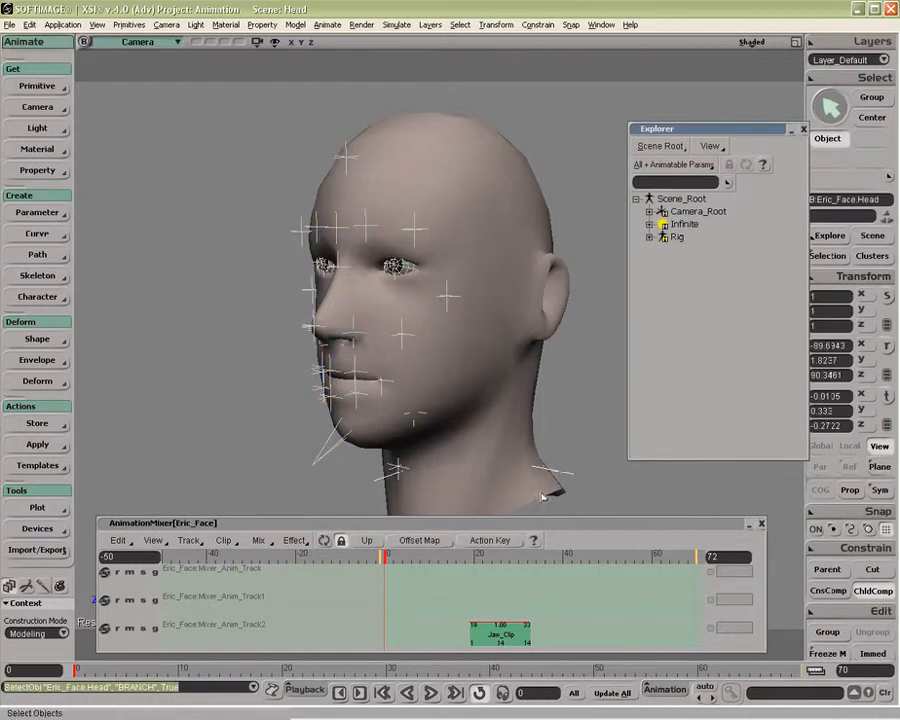
{"action": "key", "text": "f"}
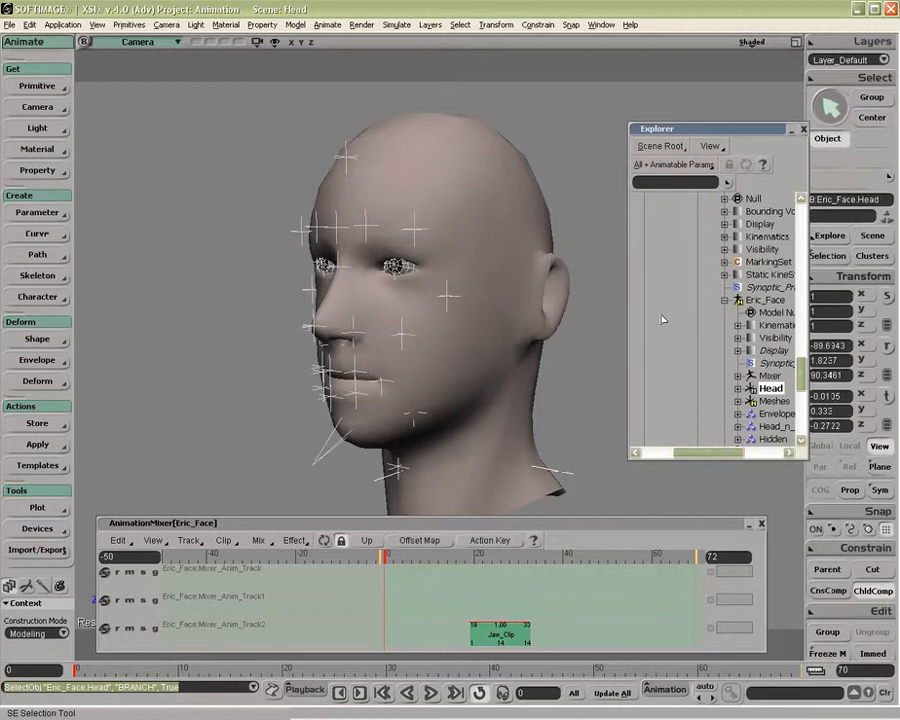
{"action": "middle_click", "coordinate": [768, 392]}
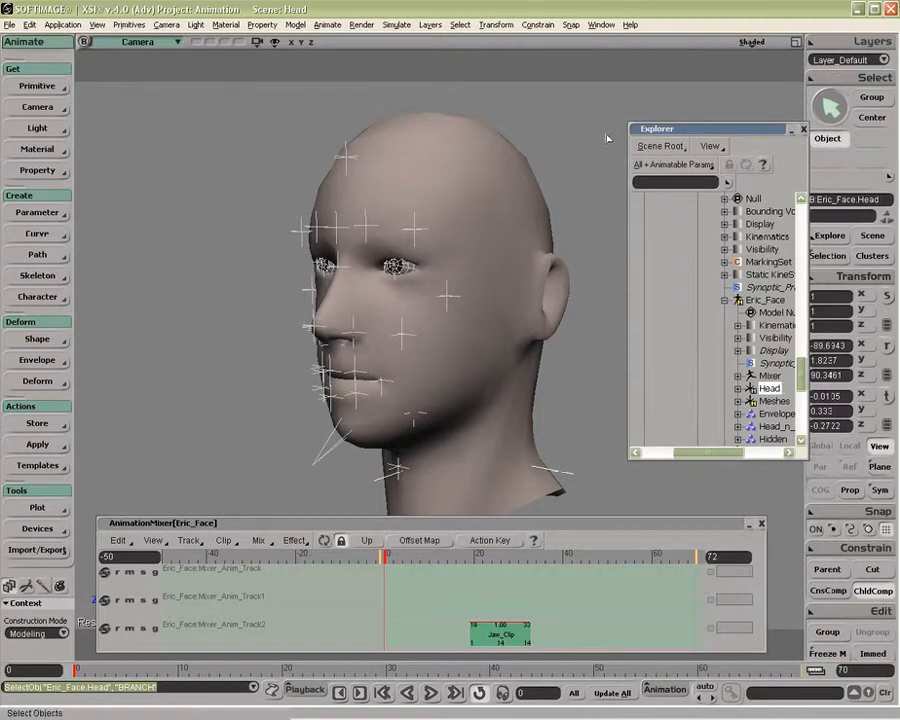
{"action": "left_click_drag", "start_coordinate": [629, 126], "coordinate": [560, 82]}
{"action": "middle_click", "coordinate": [702, 237]}
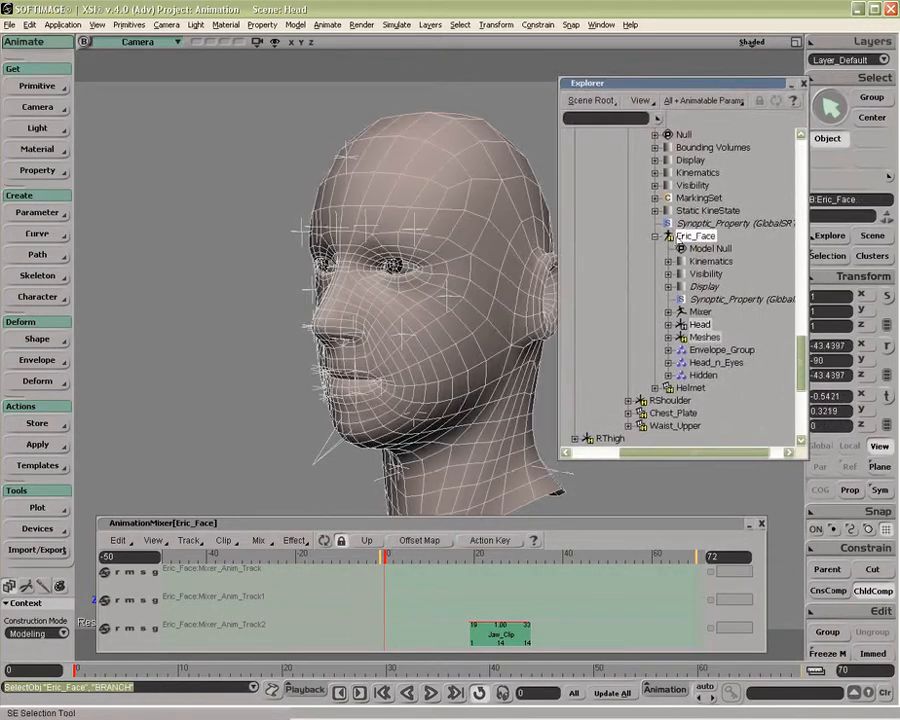
{"action": "middle_click", "coordinate": [701, 325]}
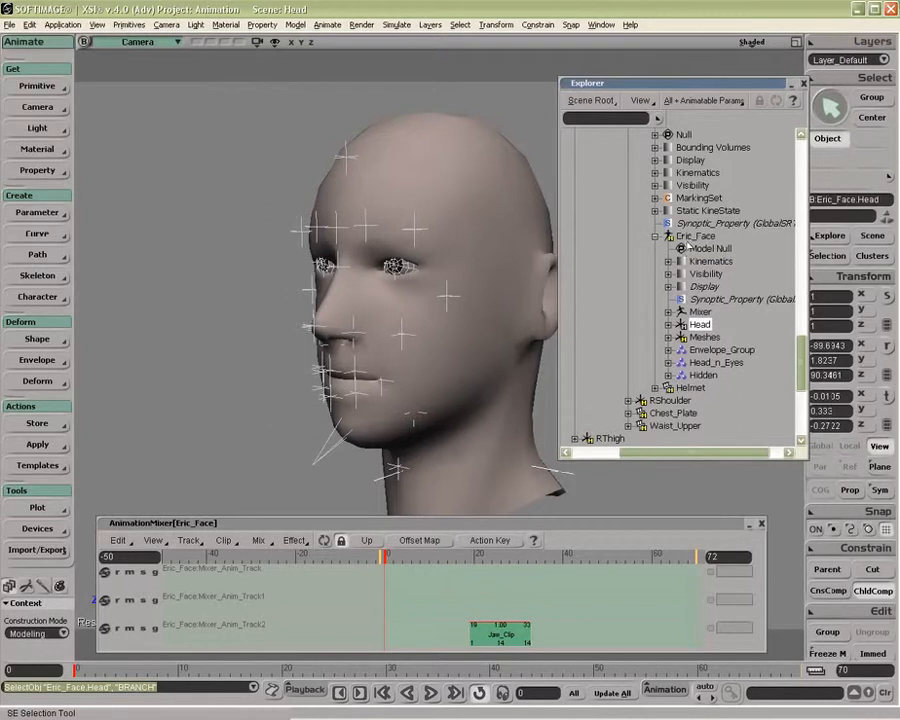
{"action": "left_click", "coordinate": [696, 236]}
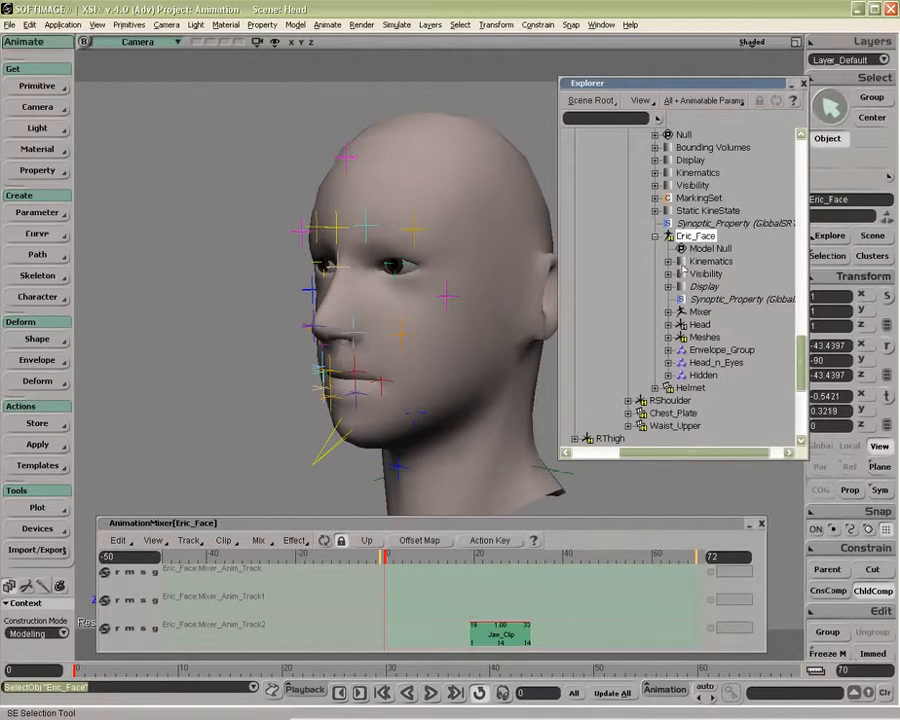
{"action": "middle_click", "coordinate": [699, 324]}
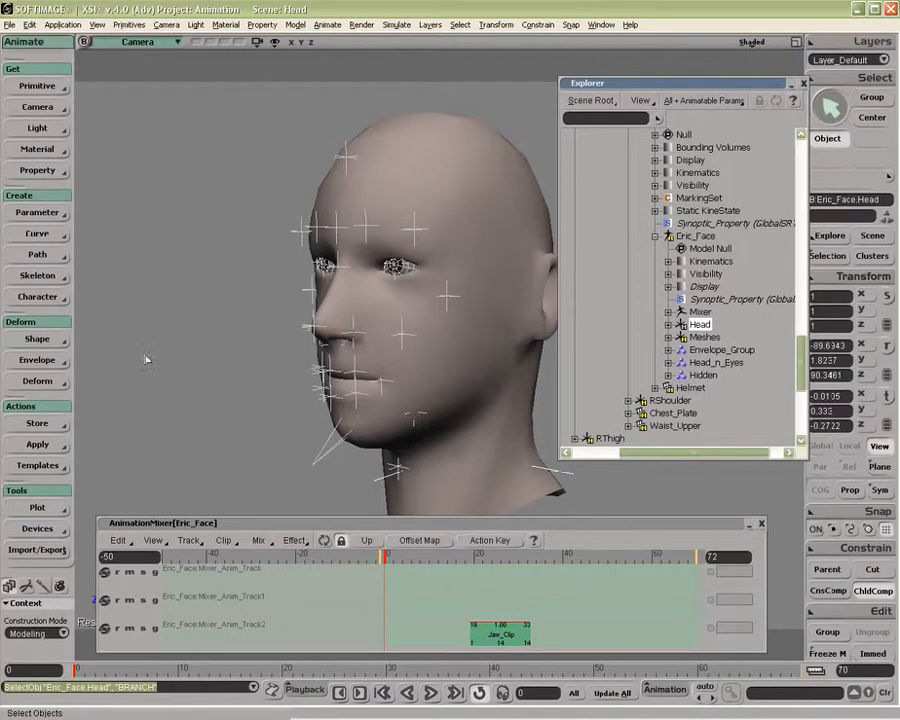
Store the Head branch's current transformation values as an action named Neutral with a default out of 10.
{"action": "left_click", "coordinate": [40, 424]}
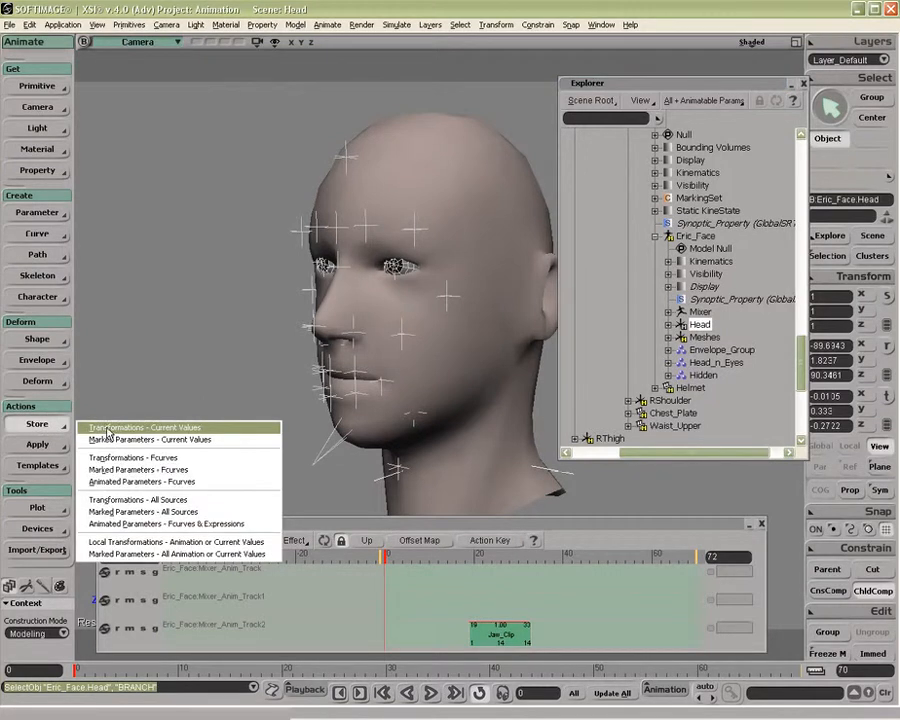
{"action": "left_click", "coordinate": [107, 428]}
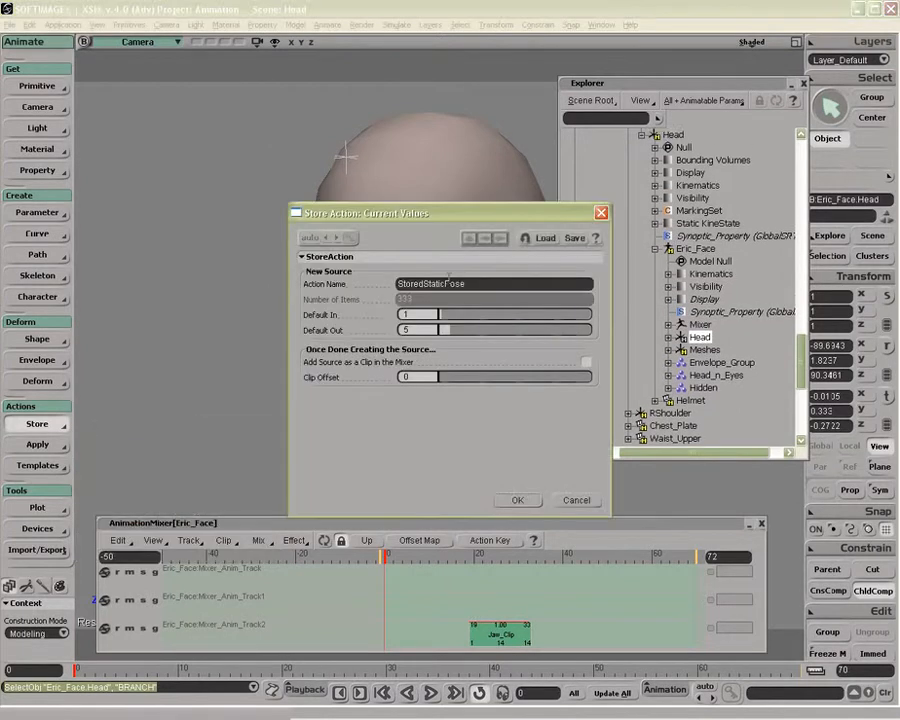
{"action": "left_click_drag", "start_coordinate": [399, 284], "coordinate": [481, 285]}
{"action": "type", "text": "Neutral"}
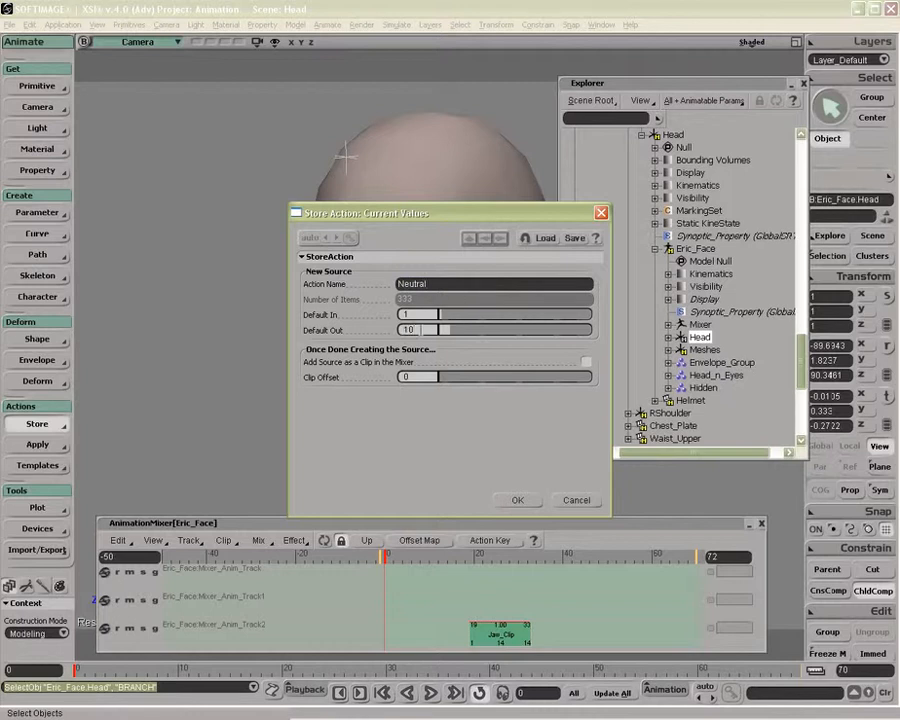
{"action": "left_click", "coordinate": [518, 498]}
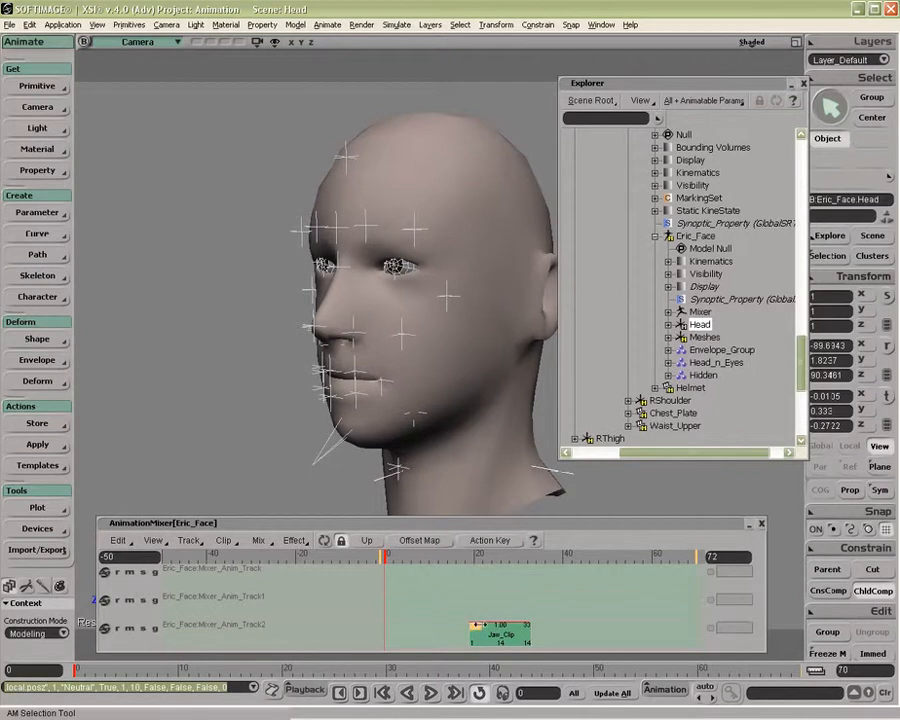
At frame 27, raise the left-centre eyebrow null and pull the centre eyebrow null up and away from the face.
{"action": "left_click", "coordinate": [416, 557]}
{"action": "mouse_move", "coordinate": [416, 557]}
{"action": "left_mouse_down"}
{"action": "mouse_move", "coordinate": [528, 557]}
{"action": "mouse_move", "coordinate": [505, 560]}
{"action": "left_mouse_up"}
{"action": "key", "text": "space"}
{"action": "left_click", "coordinate": [369, 228]}
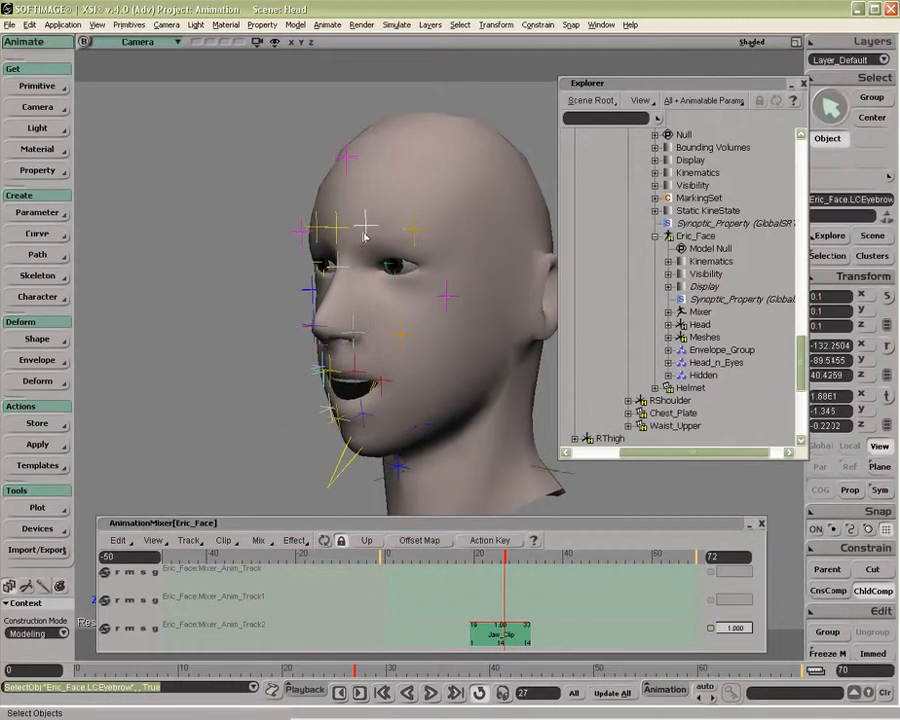
{"action": "key", "text": "v"}
{"action": "key", "text": "space"}
{"action": "left_click", "coordinate": [337, 229]}
{"action": "key", "text": "v"}
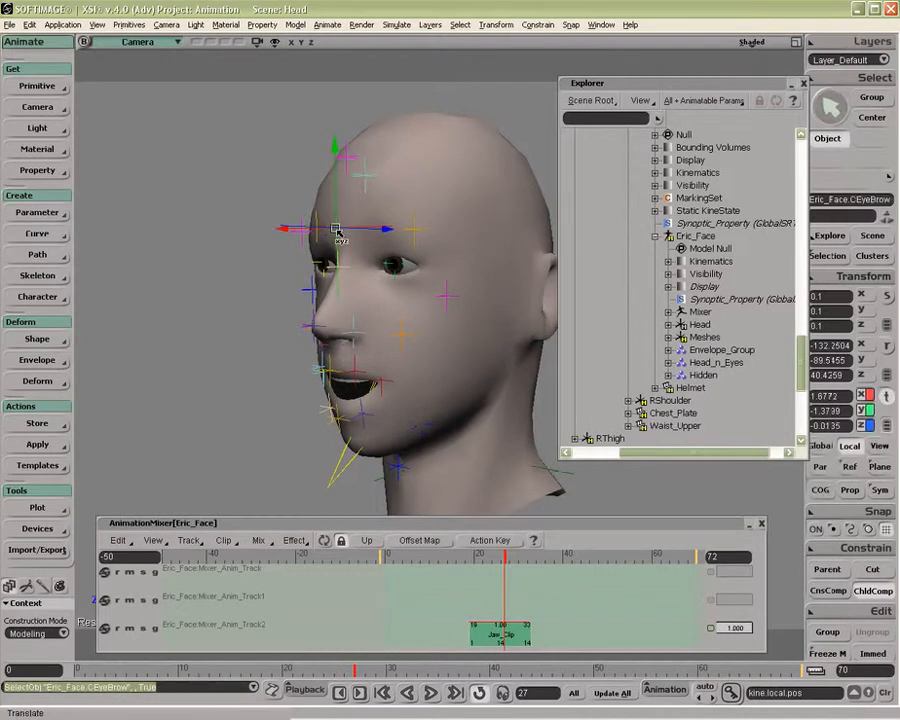
{"action": "left_click_drag", "start_coordinate": [337, 229], "coordinate": [248, 152]}
Load the Neutral action as a clip on the first animation track at about frame 42 and go to frame 46.
{"action": "left_click_drag", "start_coordinate": [502, 556], "coordinate": [424, 556]}
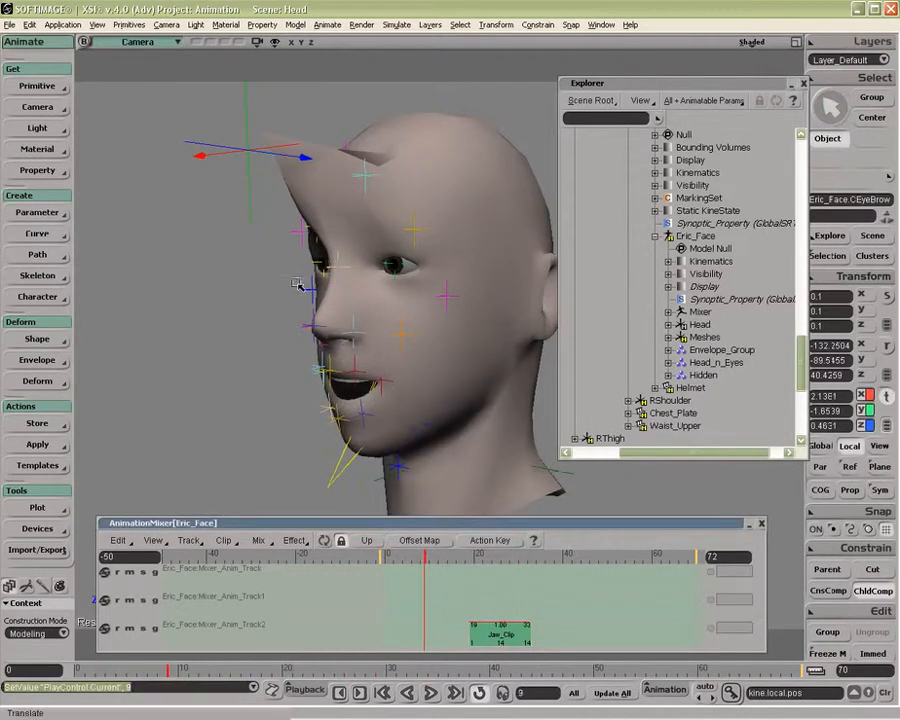
{"action": "right_click", "coordinate": [575, 578]}
{"action": "left_click", "coordinate": [603, 419]}
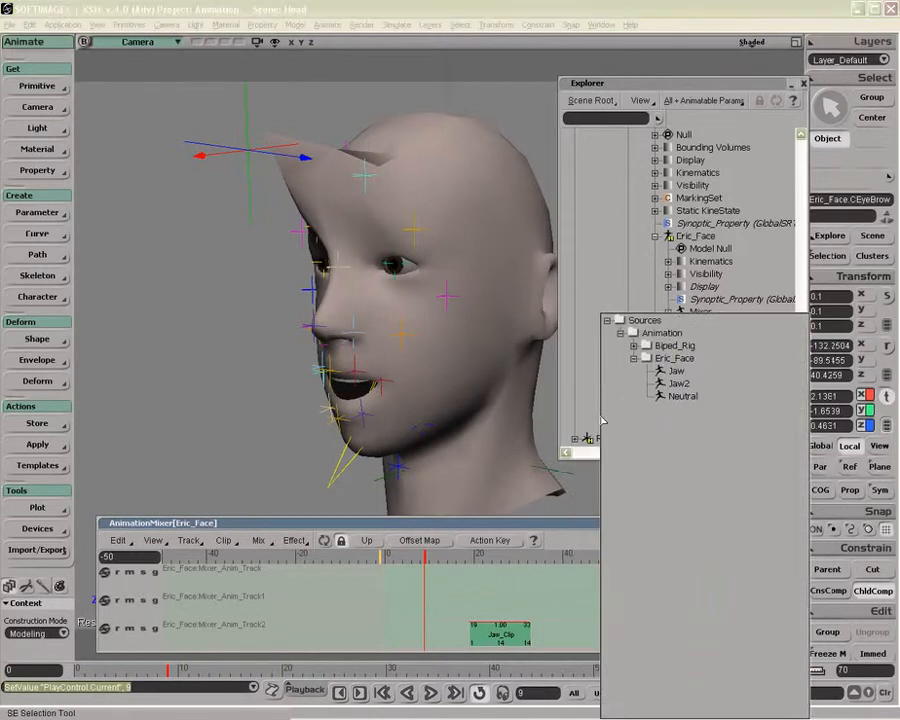
{"action": "left_click", "coordinate": [681, 397]}
{"action": "left_click", "coordinate": [590, 556]}
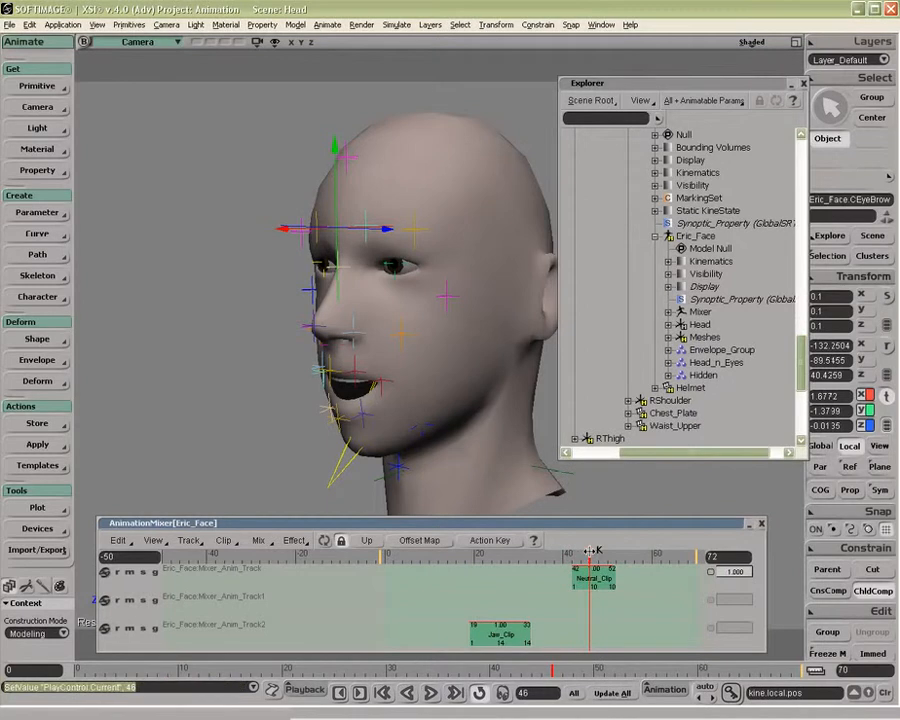
Close the Explorer, move the Neutral clip to span frames -10 to 0 and go to frame 6.
{"action": "left_click", "coordinate": [803, 85]}
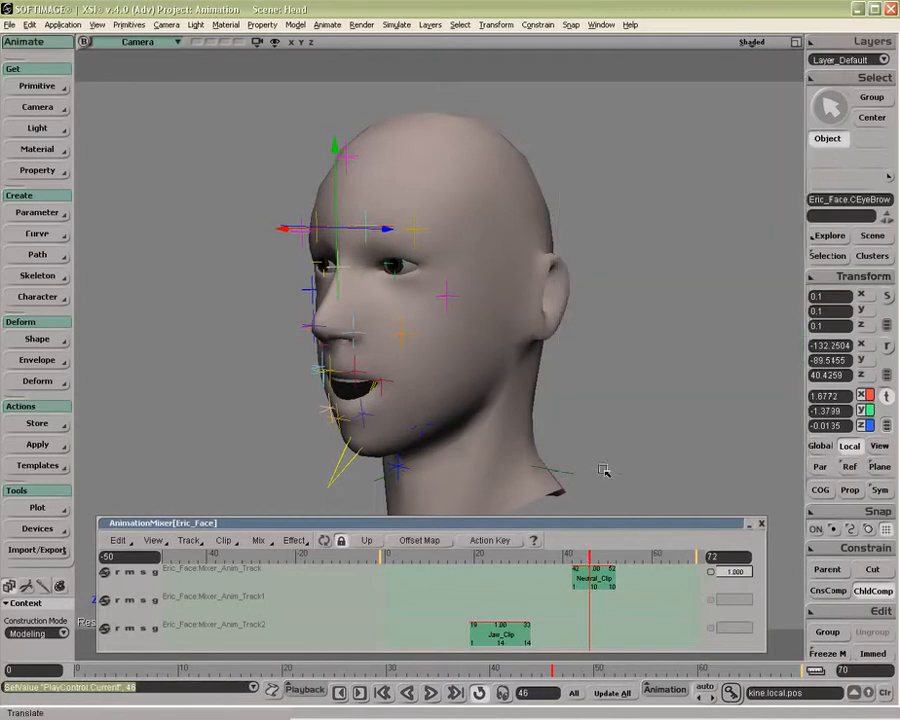
{"action": "left_click", "coordinate": [344, 570]}
{"action": "left_click_drag", "start_coordinate": [589, 556], "coordinate": [411, 557]}
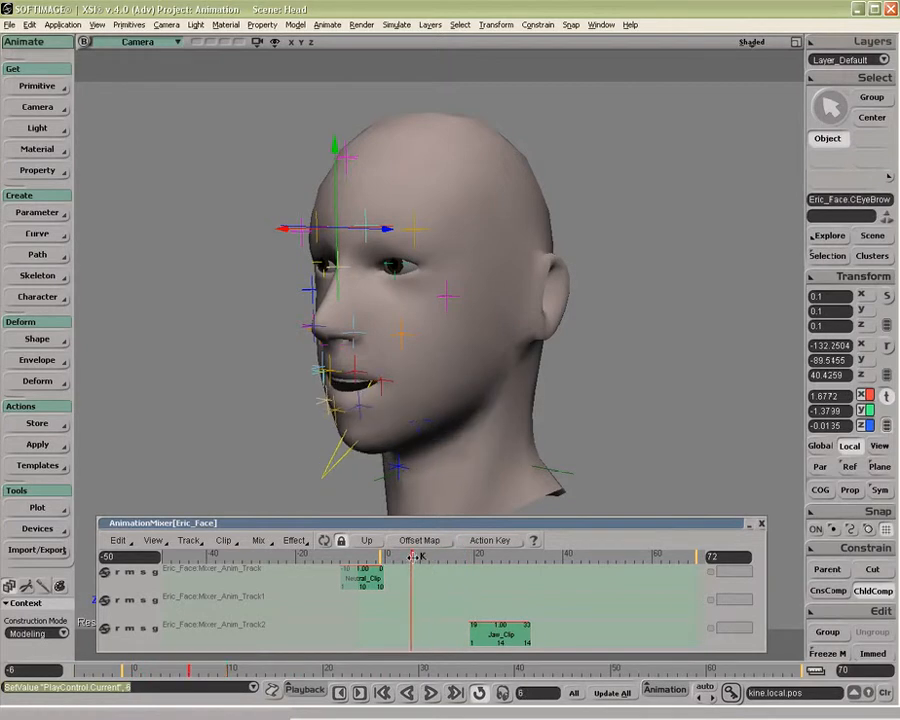
Examine the parameter items stored in the Neutral clip's source, then close its properties.
{"action": "right_click", "coordinate": [376, 580]}
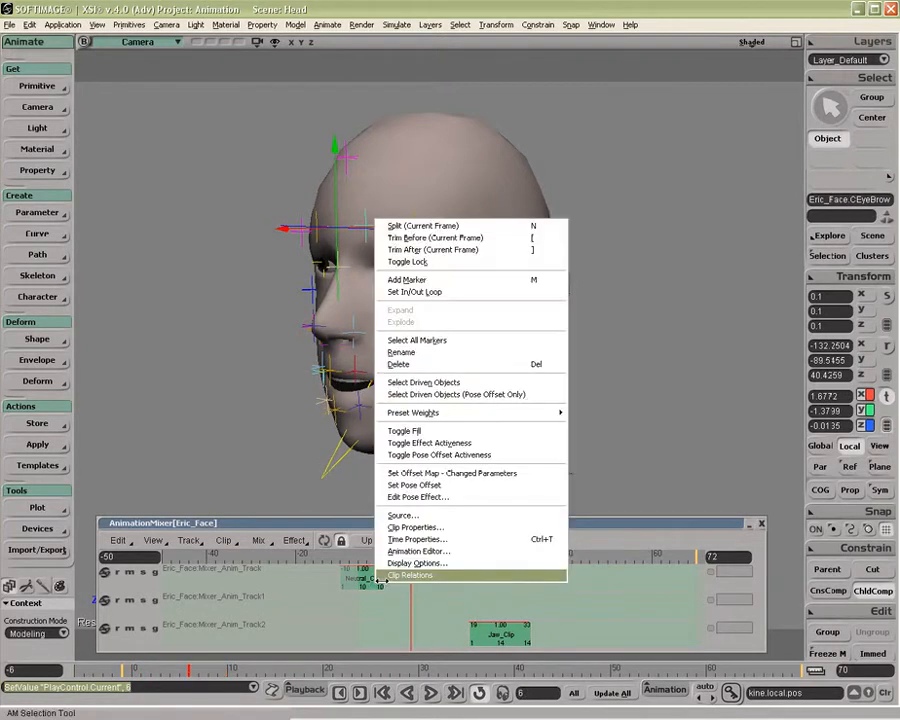
{"action": "left_click", "coordinate": [401, 516]}
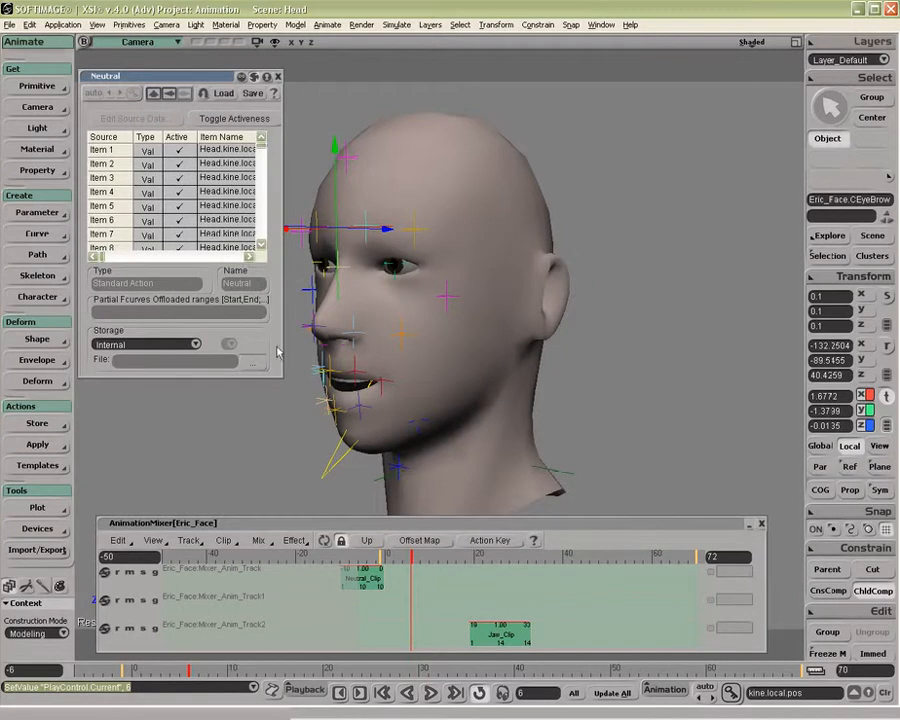
{"action": "left_click_drag", "start_coordinate": [282, 381], "coordinate": [352, 465]}
{"action": "scroll", "coordinate": [330, 147], "scroll_direction": "down", "scroll_amount": 5}
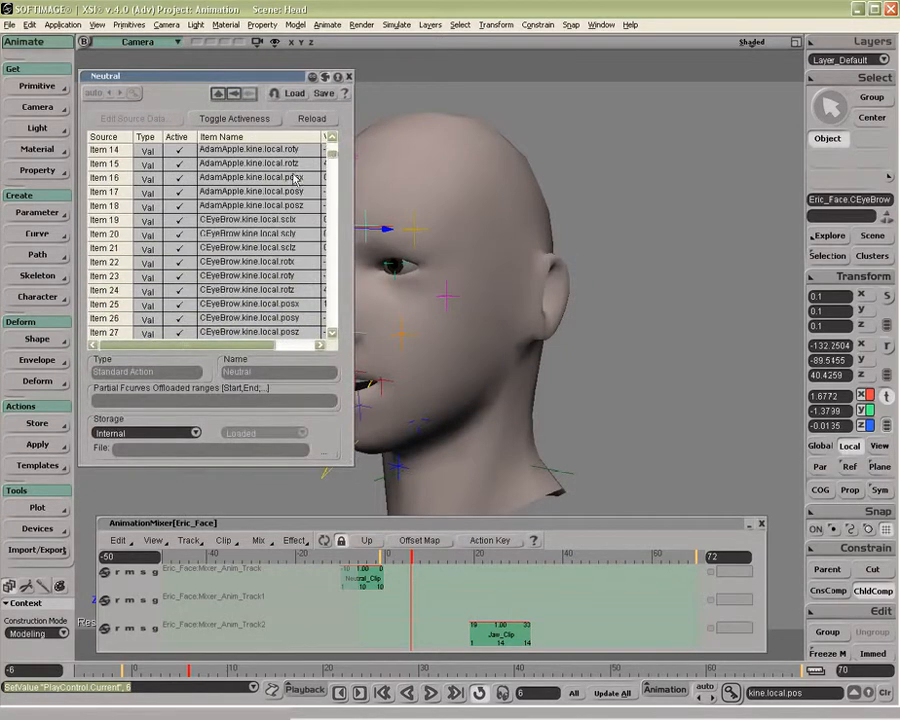
{"action": "mouse_move", "coordinate": [331, 153]}
{"action": "left_mouse_down"}
{"action": "mouse_move", "coordinate": [334, 176]}
{"action": "mouse_move", "coordinate": [334, 143]}
{"action": "left_mouse_up"}
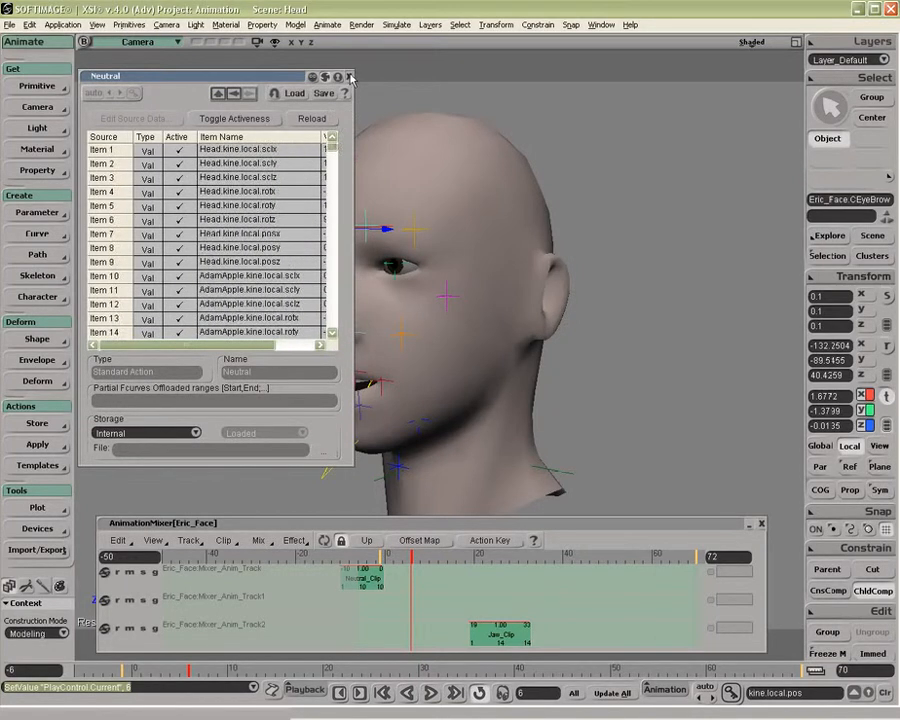
{"action": "left_click", "coordinate": [349, 76]}
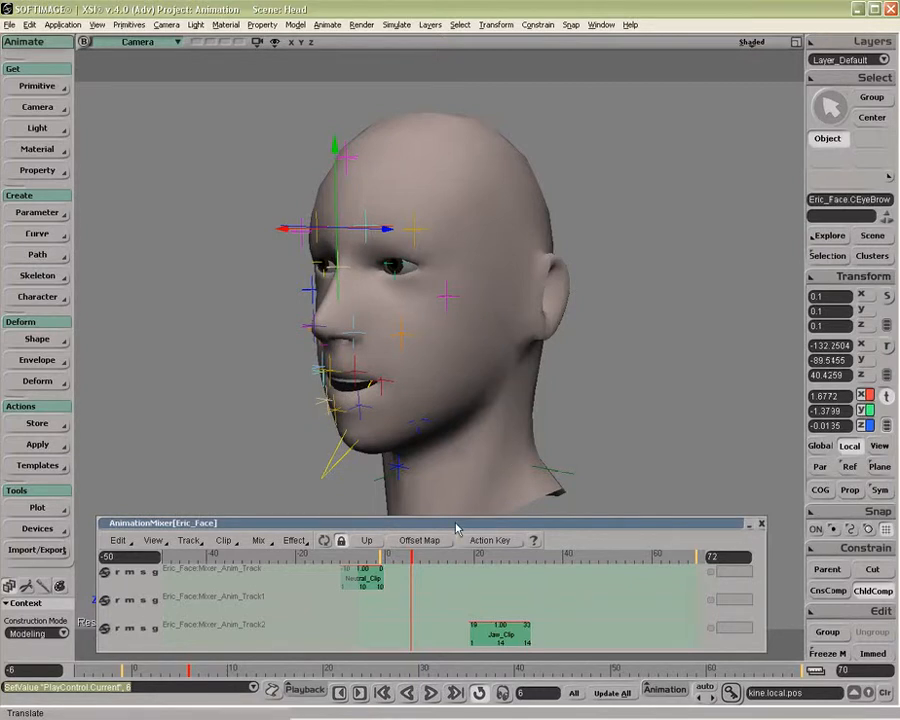
Reopen the Neutral clip's source properties and view the option for saving it as an action preset without saving.
{"action": "right_click", "coordinate": [367, 577]}
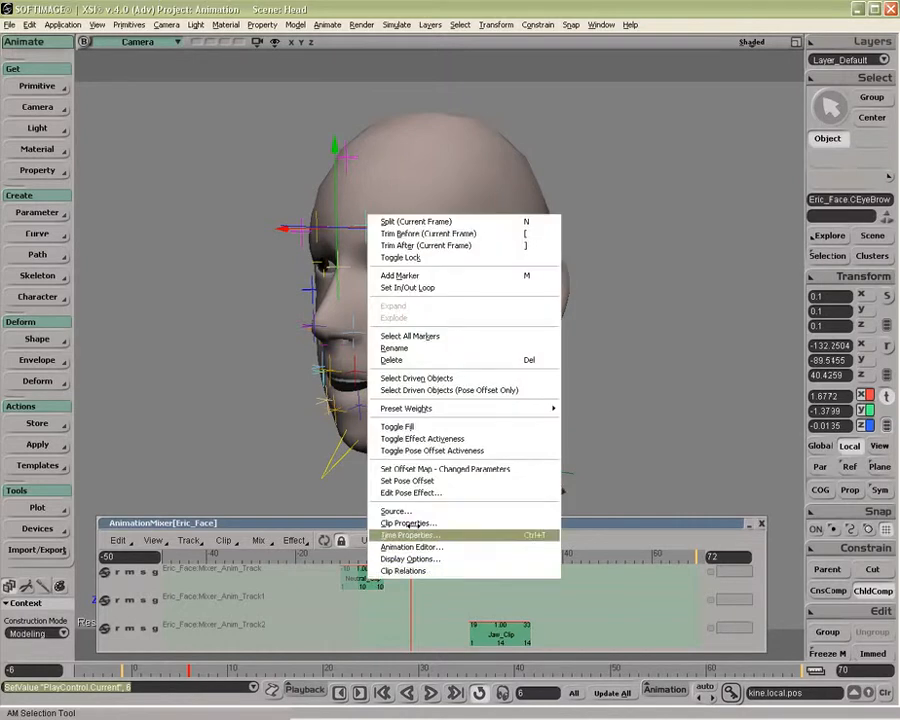
{"action": "left_click", "coordinate": [393, 511]}
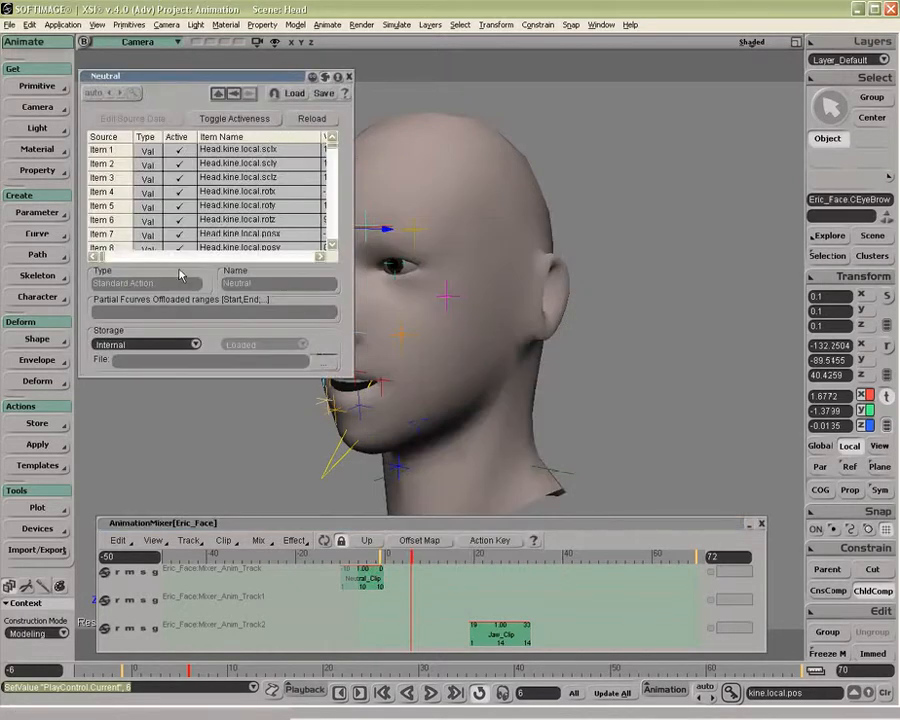
{"action": "left_click", "coordinate": [323, 93]}
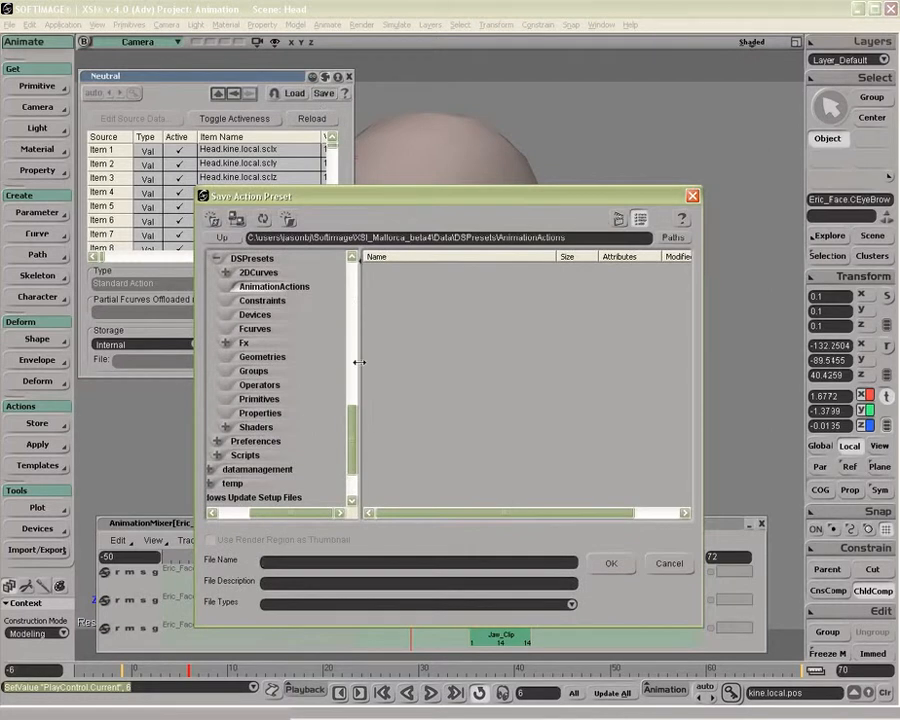
{"action": "left_click", "coordinate": [669, 563]}
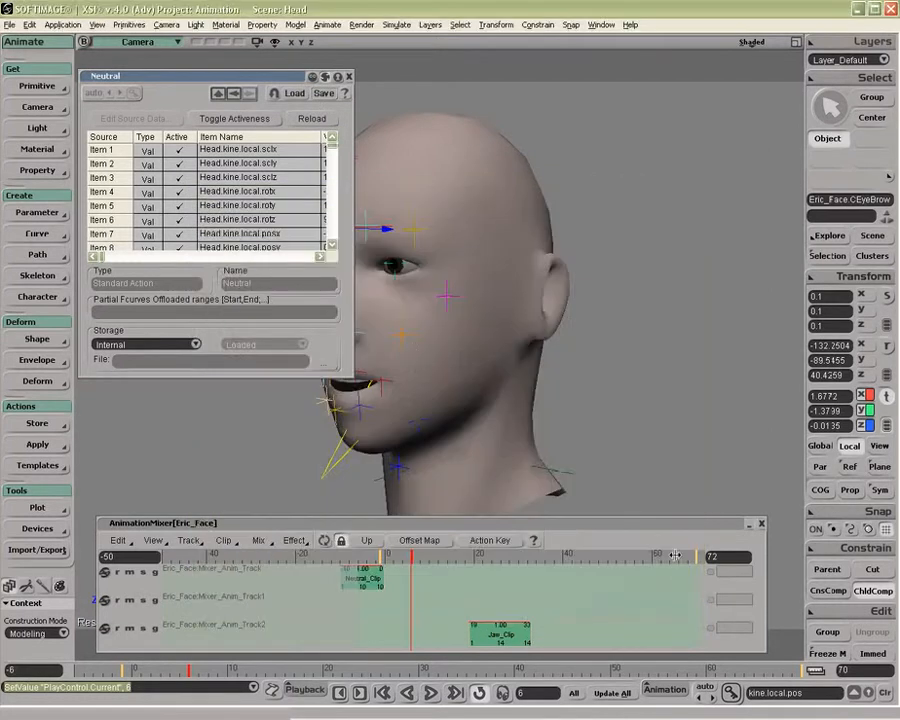
Set the Neutral source's storage to External (.xsi binary).
{"action": "left_click", "coordinate": [196, 343]}
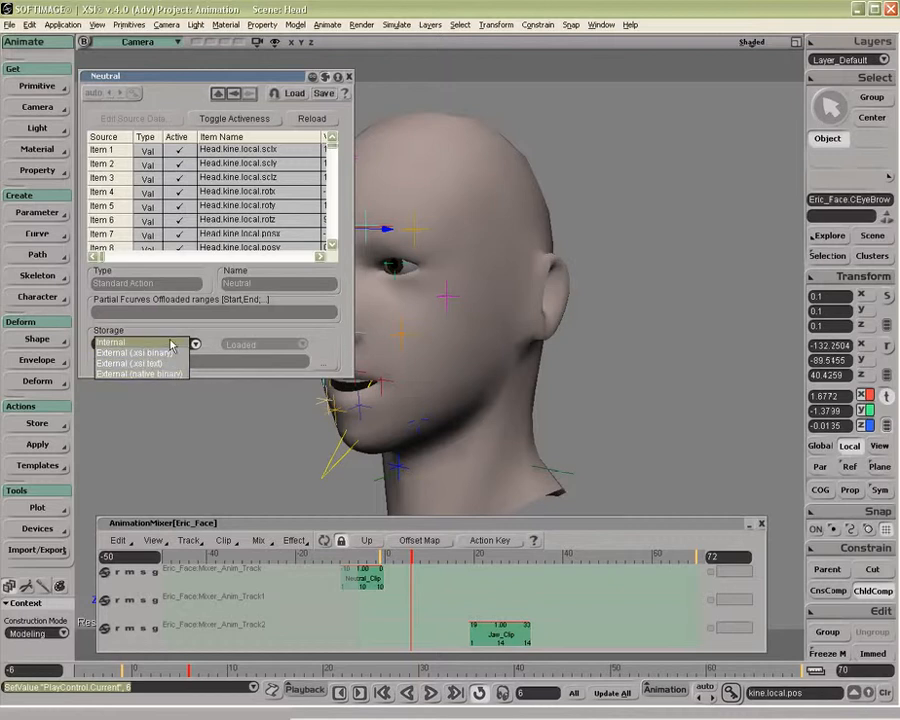
{"action": "left_click", "coordinate": [171, 344]}
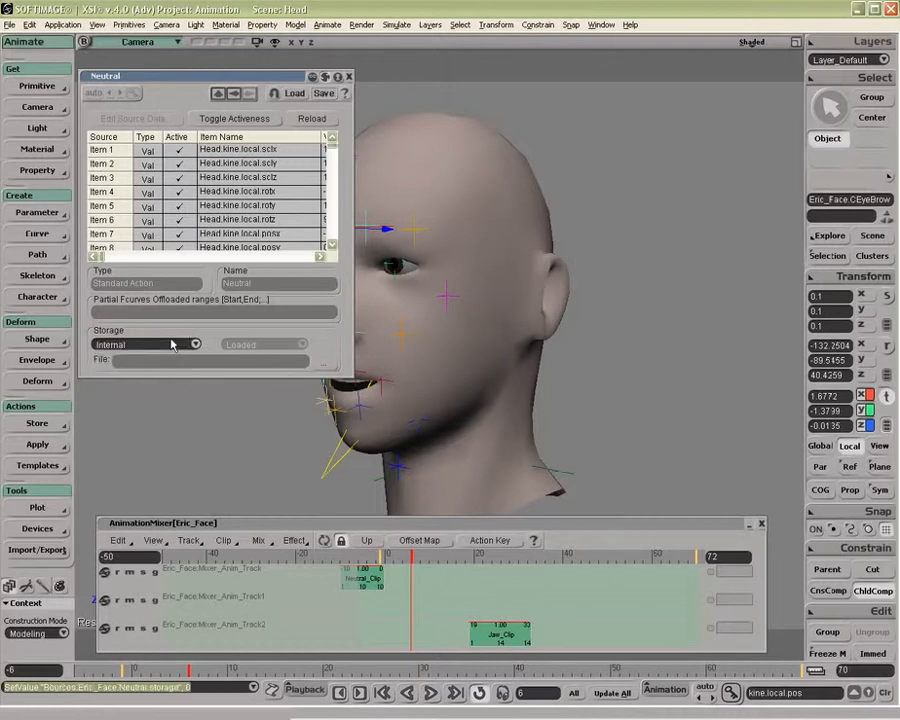
{"action": "left_click", "coordinate": [171, 344]}
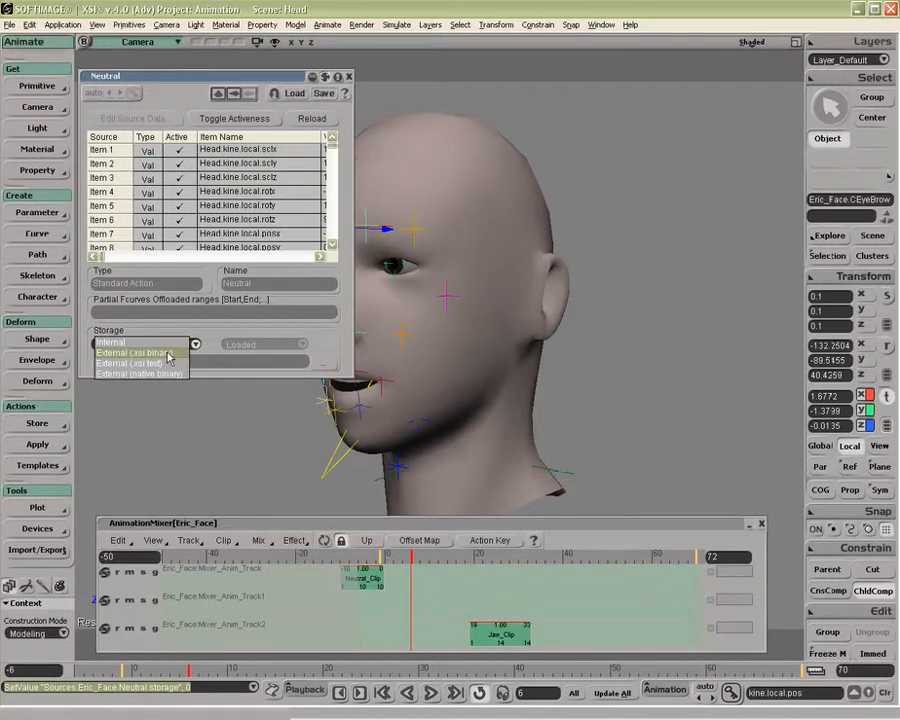
{"action": "left_click", "coordinate": [168, 356]}
Change the Neutral source's file path to Actions\HeadNeutral.xsi and open its load-state choices.
{"action": "left_click", "coordinate": [238, 362]}
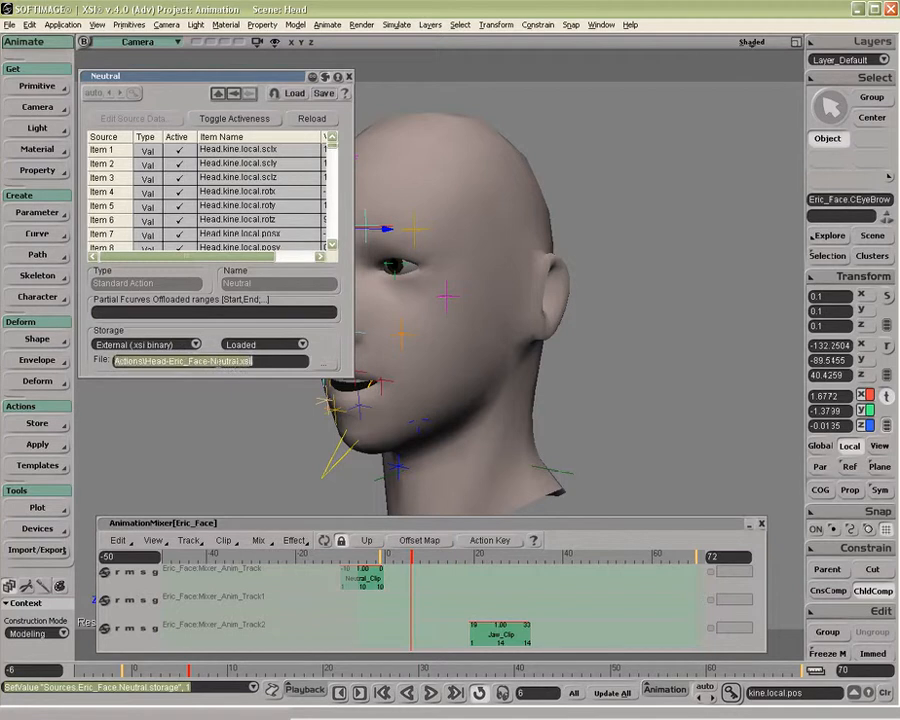
{"action": "left_click", "coordinate": [204, 361]}
{"action": "left_click_drag", "start_coordinate": [208, 361], "coordinate": [168, 361]}
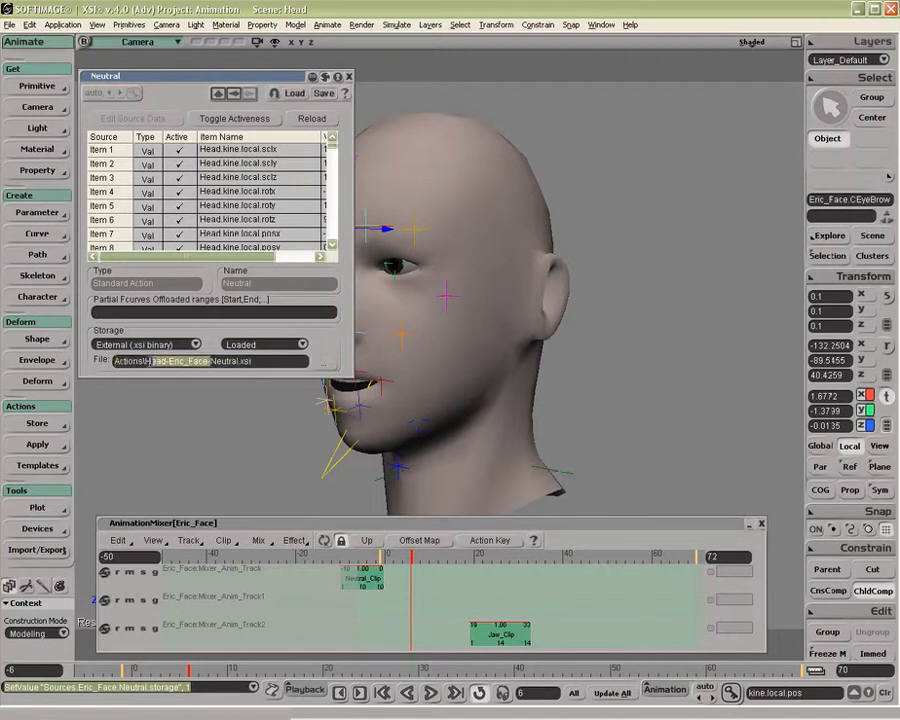
{"action": "key", "text": "BackSpace"}
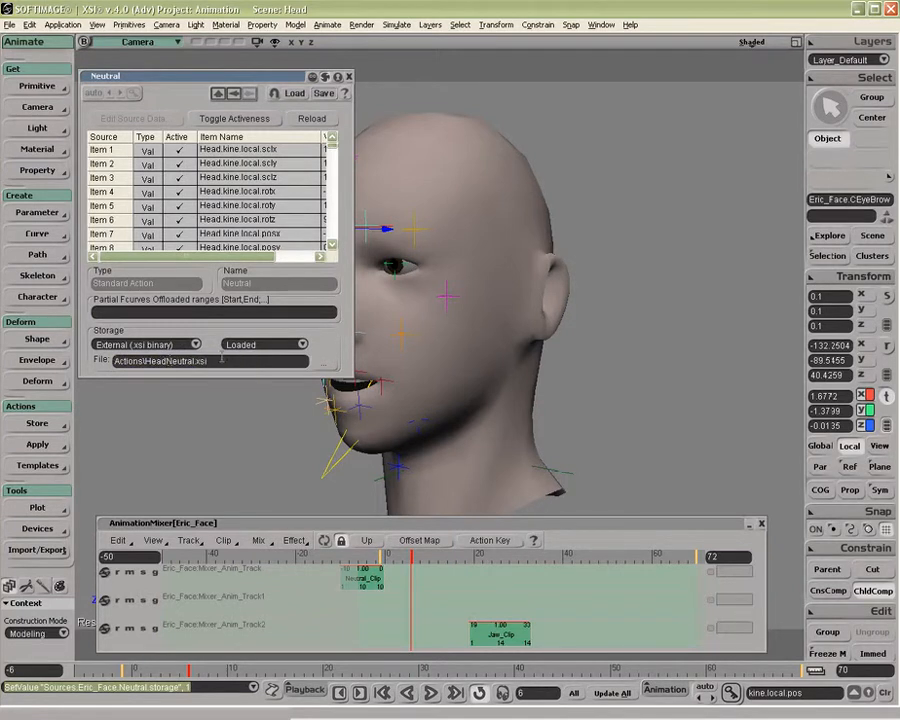
{"action": "left_click", "coordinate": [300, 344]}
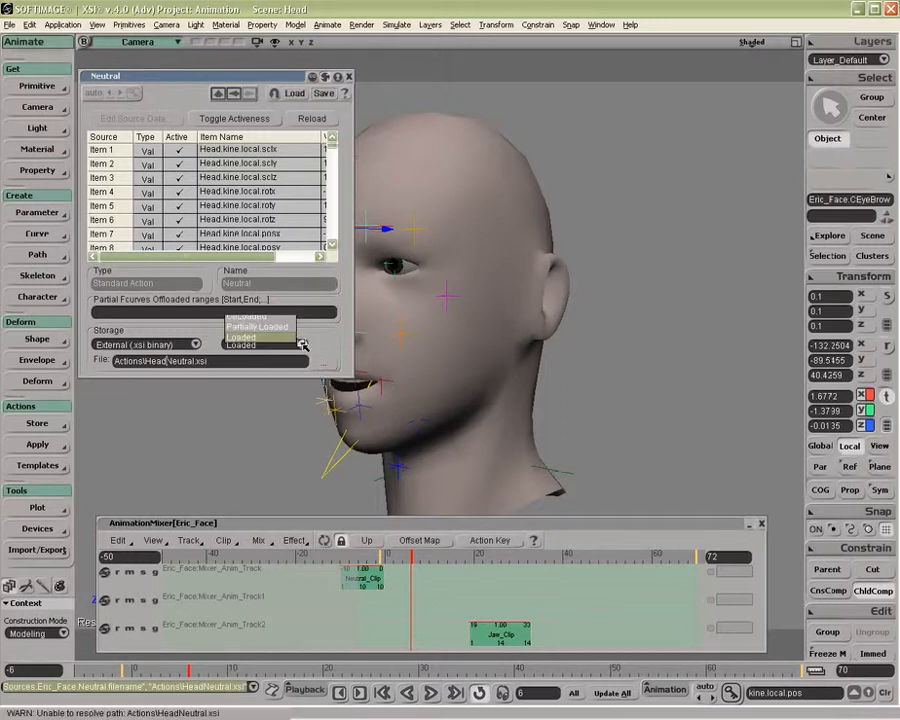
Set the Neutral source to OffLoaded and back to Loaded, move the playhead to frame -4, and close its properties.
{"action": "left_click", "coordinate": [285, 322]}
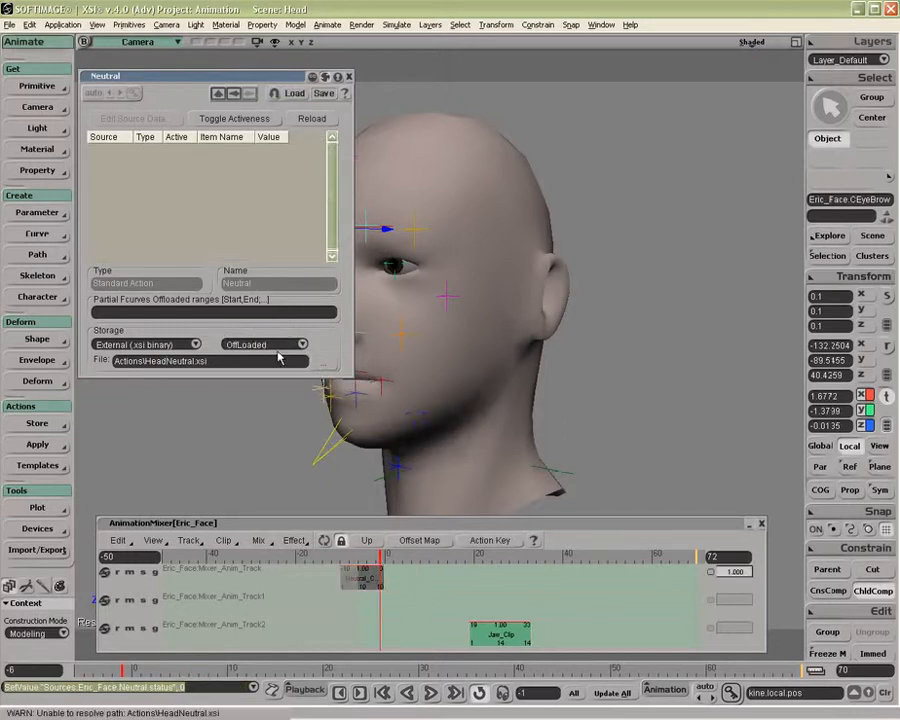
{"action": "left_click", "coordinate": [264, 344]}
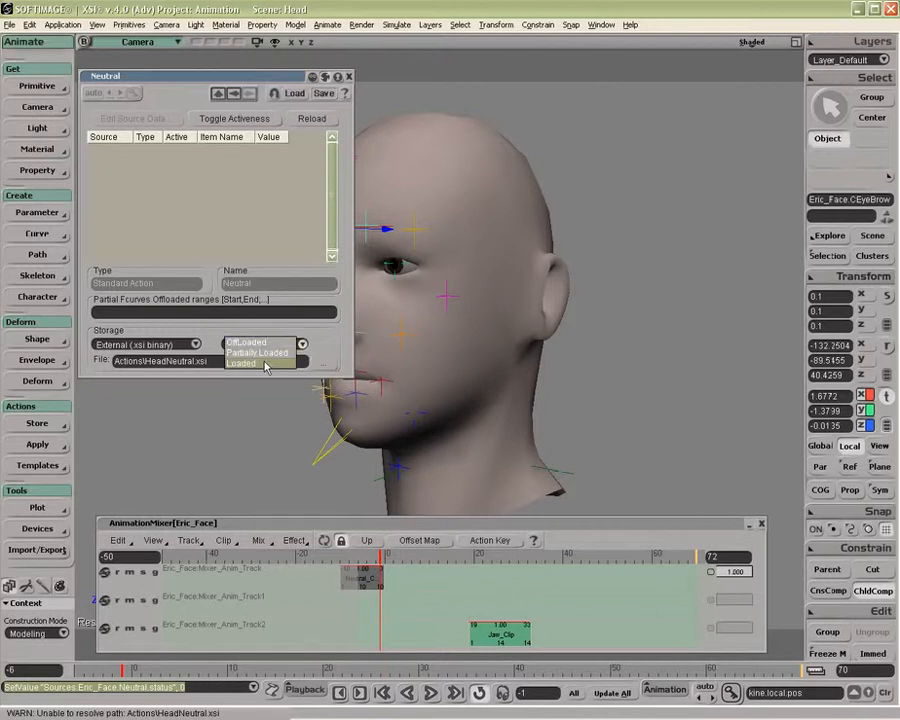
{"action": "left_click", "coordinate": [264, 364]}
{"action": "left_click_drag", "start_coordinate": [379, 555], "coordinate": [367, 553]}
{"action": "left_click", "coordinate": [348, 76]}
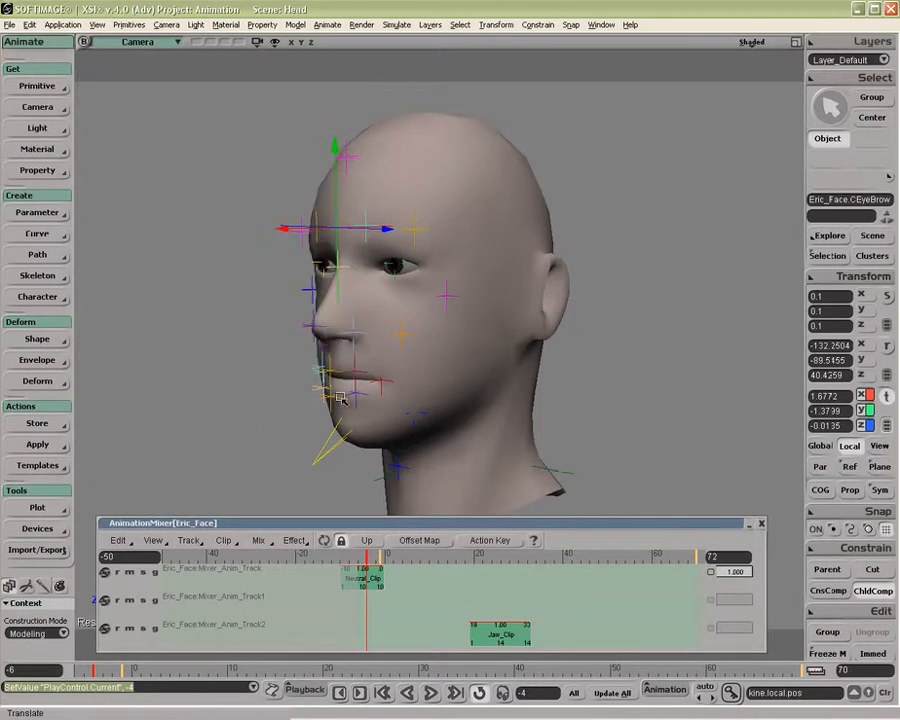
Reopen the Neutral clip's source properties and open the project's Actions folder in a file browser clear of the mixer tracks.
{"action": "right_click", "coordinate": [368, 578]}
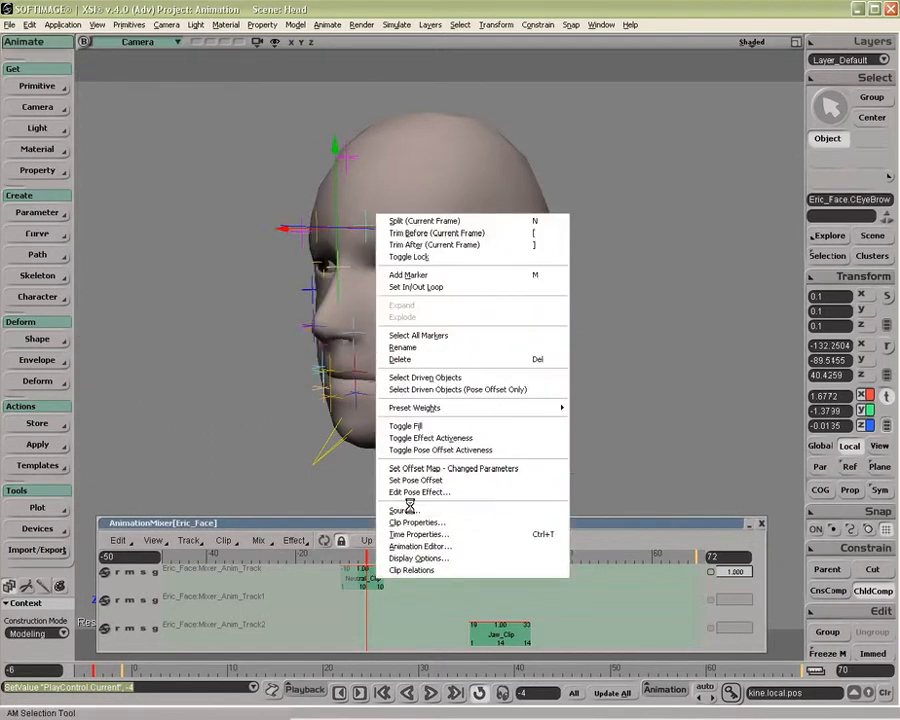
{"action": "left_click", "coordinate": [410, 508]}
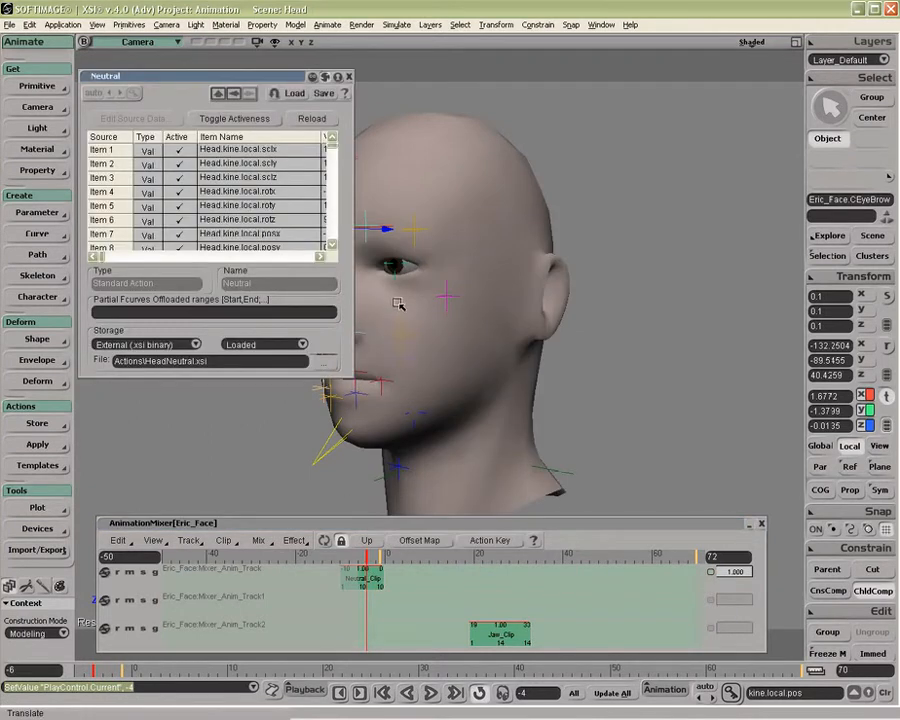
{"action": "key", "text": "5"}
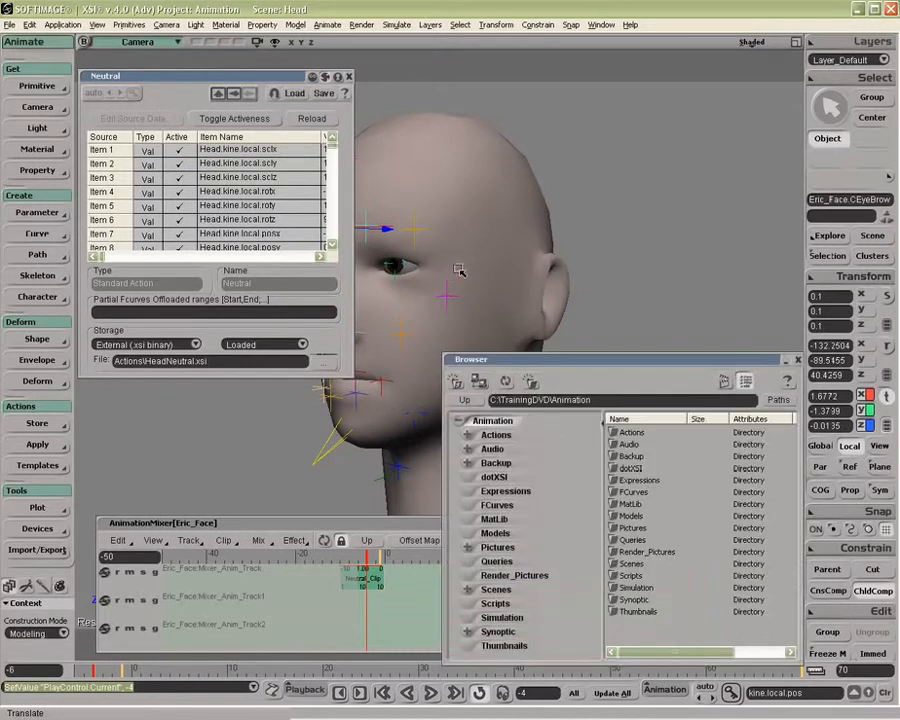
{"action": "double_click", "coordinate": [629, 437]}
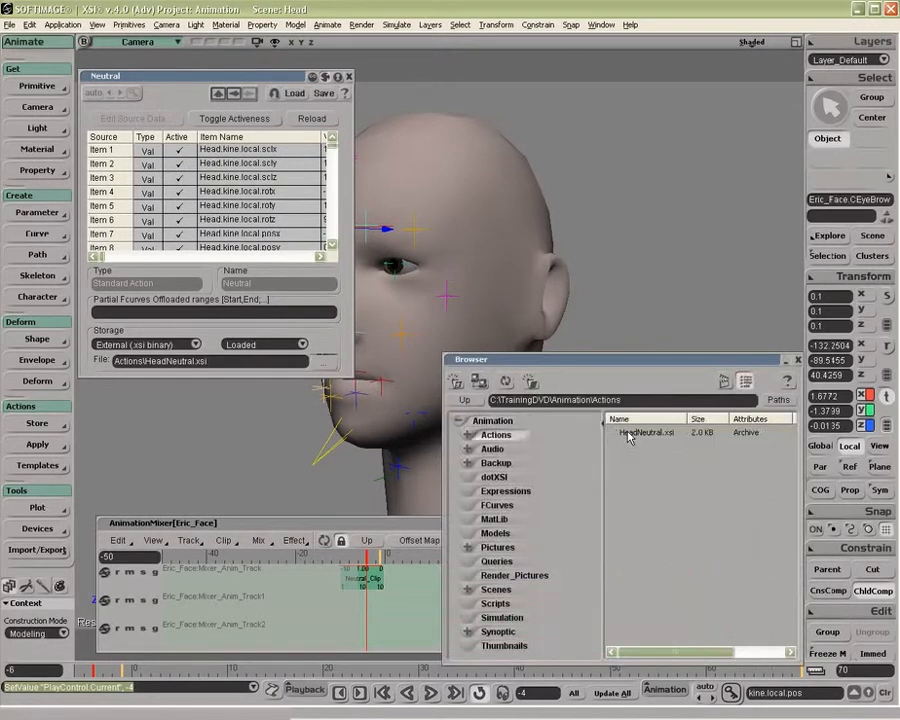
{"action": "left_click_drag", "start_coordinate": [659, 362], "coordinate": [646, 249]}
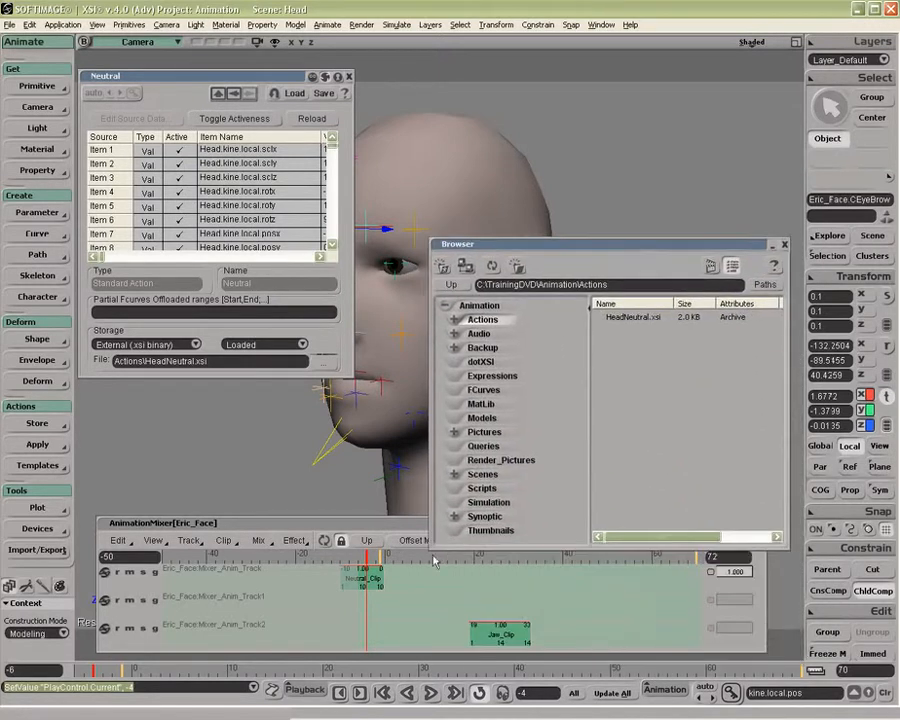
Try to place HeadNeutral.xsi from the Actions folder on the first animation track of the mixer.
{"action": "left_click", "coordinate": [647, 320]}
{"action": "left_click_drag", "start_coordinate": [645, 320], "coordinate": [474, 577]}
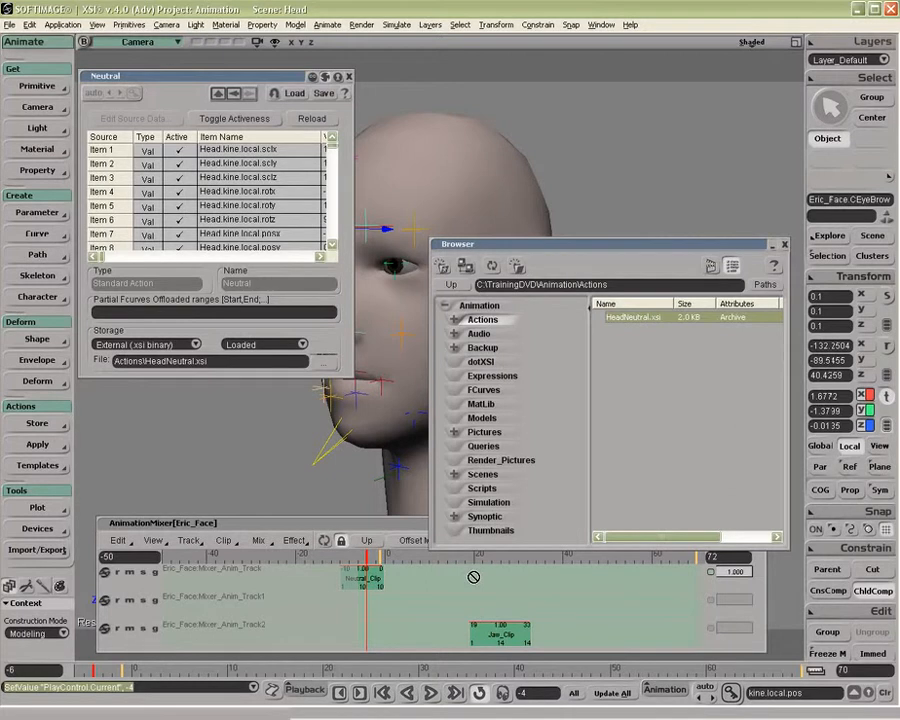
{"action": "left_click_drag", "start_coordinate": [474, 577], "coordinate": [478, 580]}
Set the Neutral source's storage to External (native binary) and its load state to OffLoaded.
{"action": "left_click_drag", "start_coordinate": [622, 244], "coordinate": [635, 140]}
{"action": "left_click", "coordinate": [194, 344]}
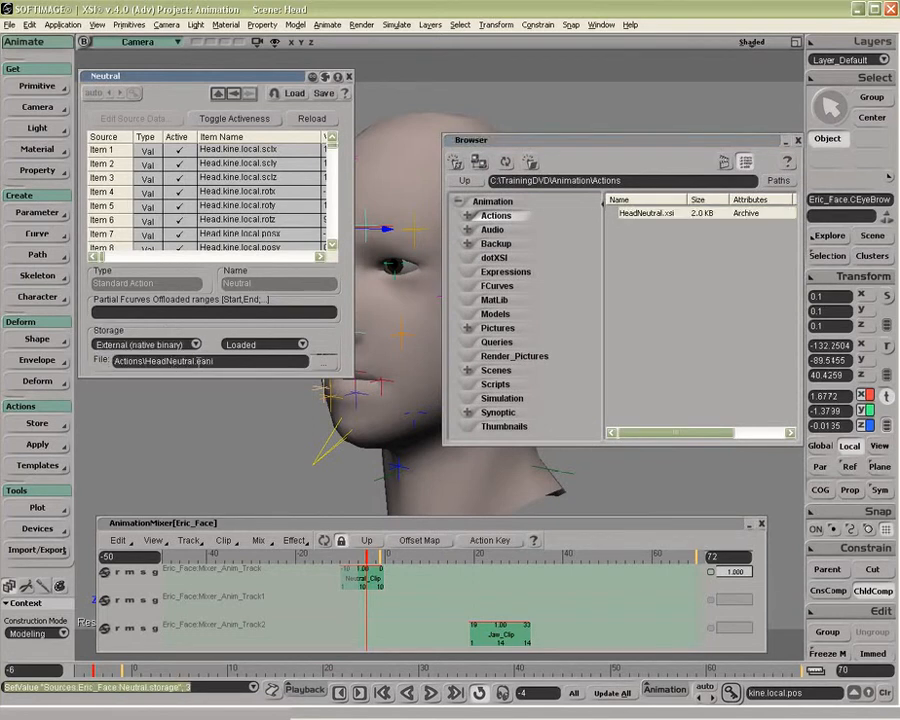
{"action": "left_click", "coordinate": [248, 350]}
{"action": "left_click", "coordinate": [240, 318]}
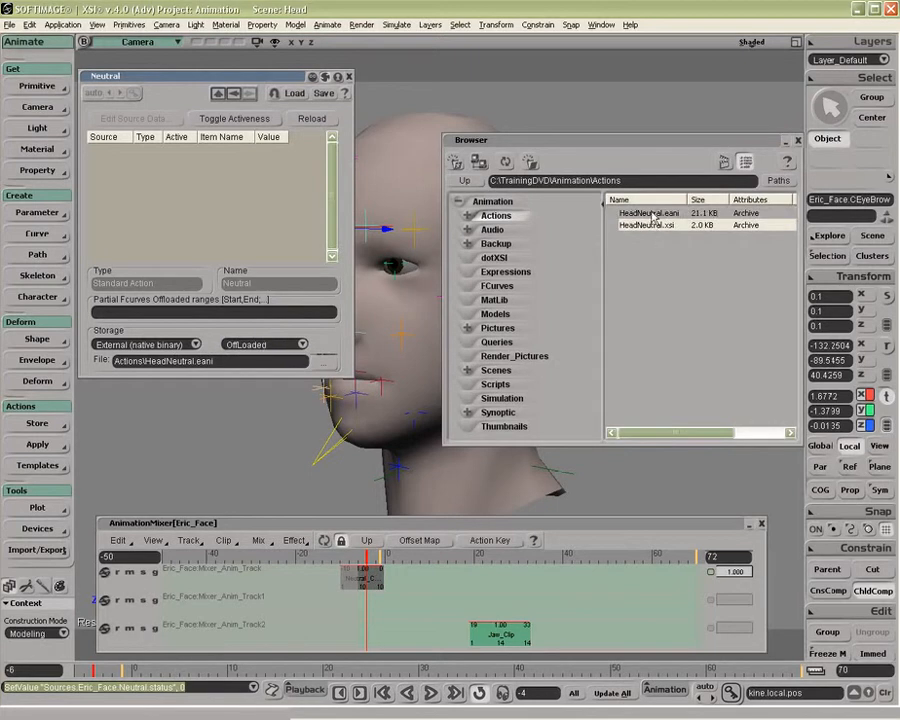
Add HeadNeutral.eani to the mixer's first track at about frame 10, then set the Neutral source to Loaded and close its properties.
{"action": "left_click_drag", "start_coordinate": [600, 337], "coordinate": [432, 587]}
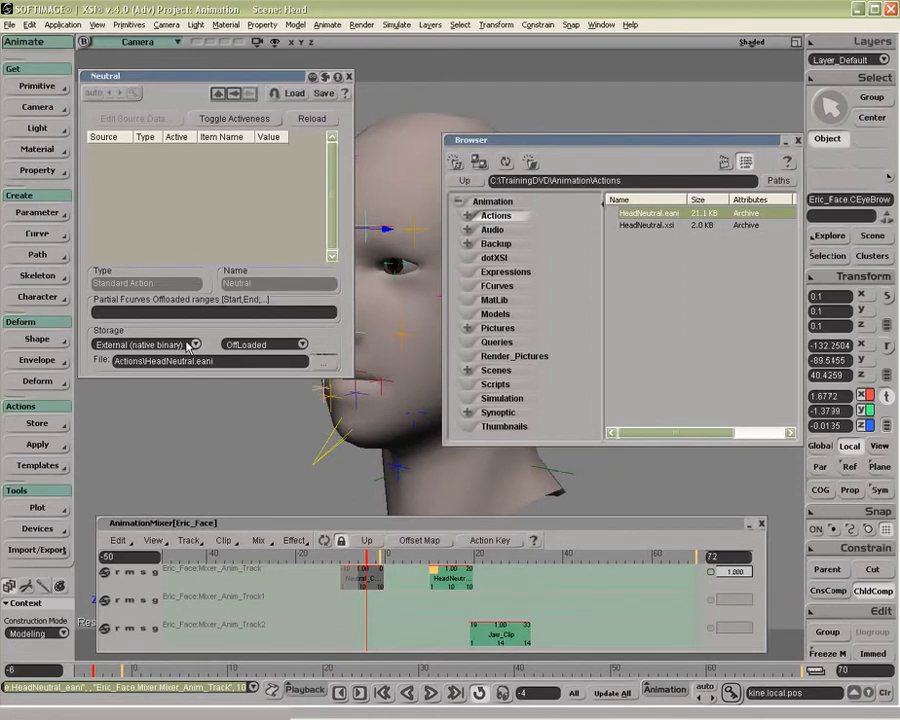
{"action": "left_click", "coordinate": [300, 344]}
{"action": "left_click", "coordinate": [255, 363]}
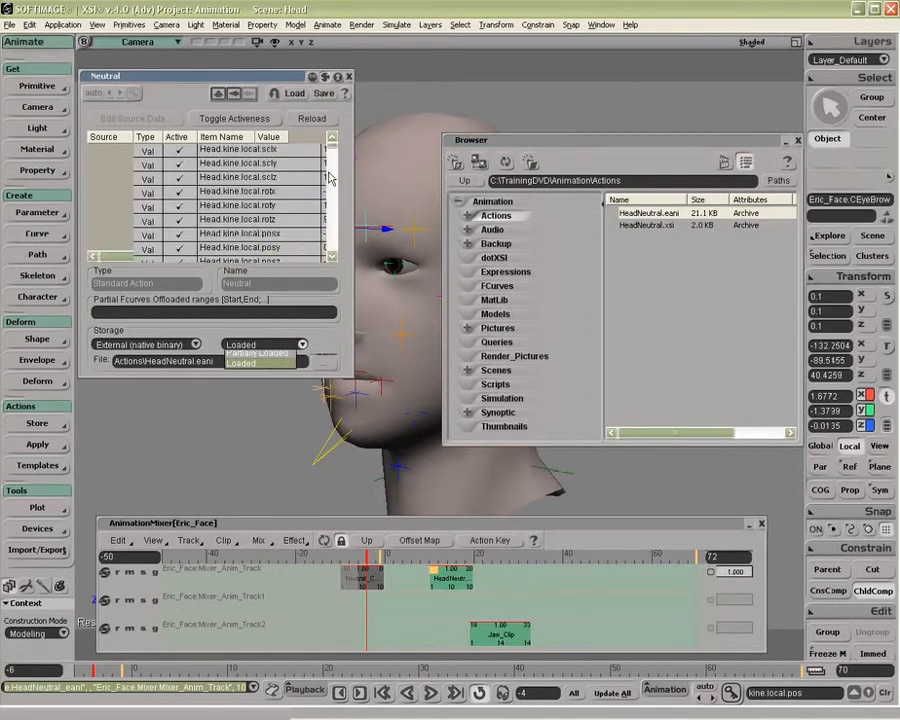
{"action": "left_click", "coordinate": [349, 76]}
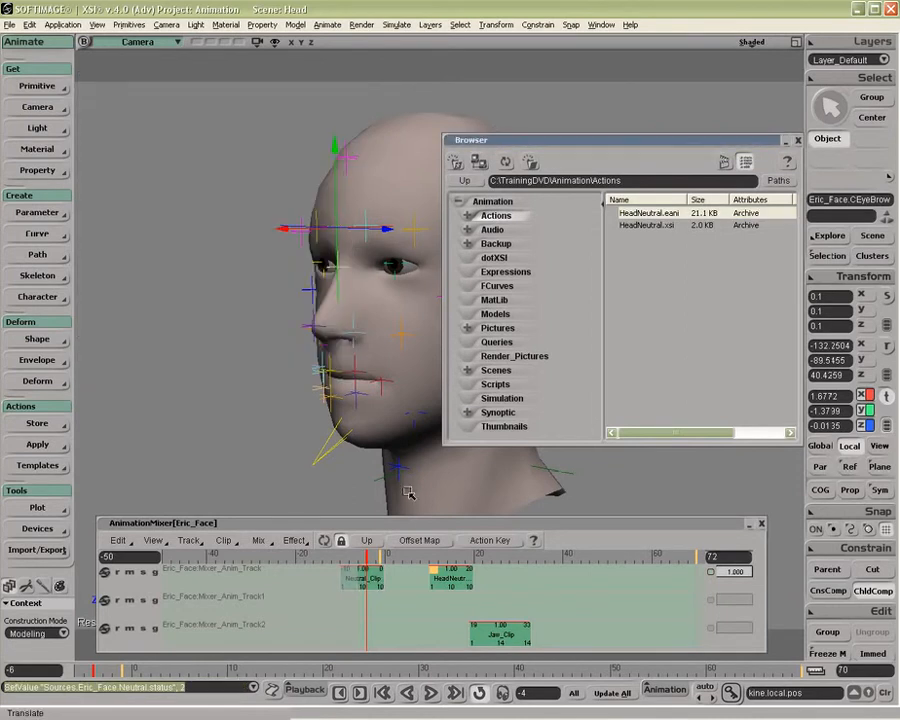